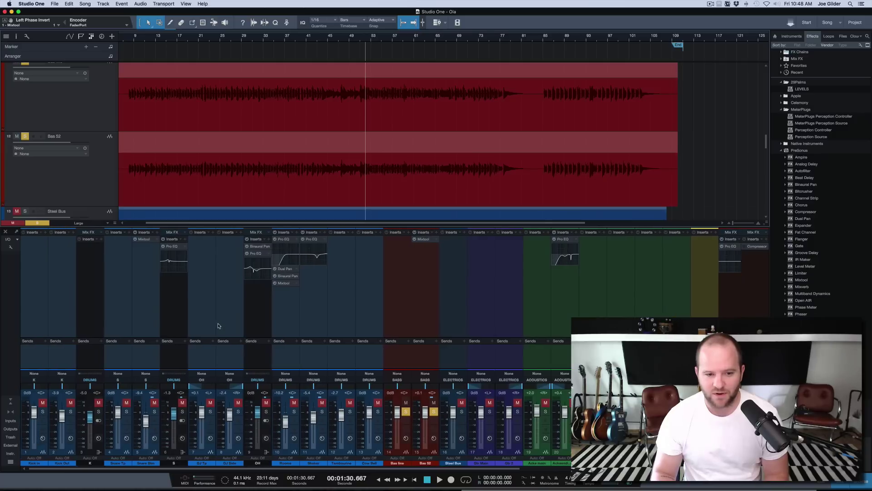
# Step: Select the Bas 52 channel, bypass its Mixtool insert and play both soloed bass channels together
pyautogui.hscroll(1, 276, 321)
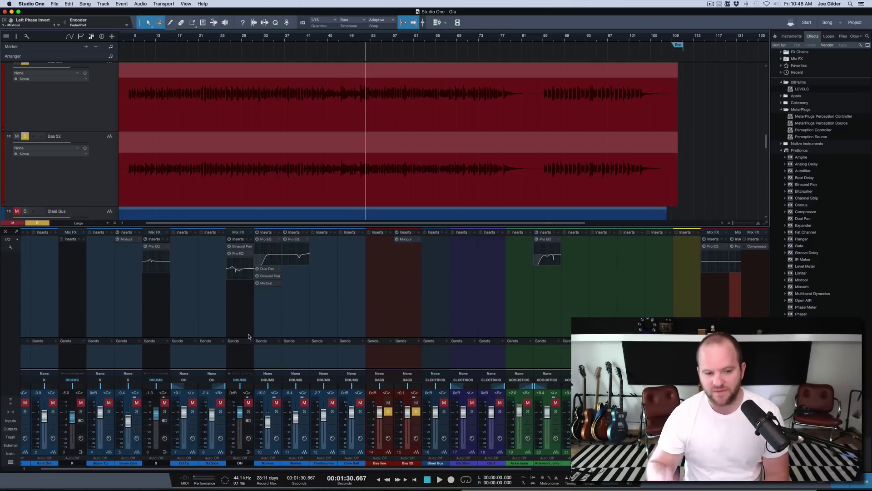
pyautogui.hscroll(4, 249, 336)
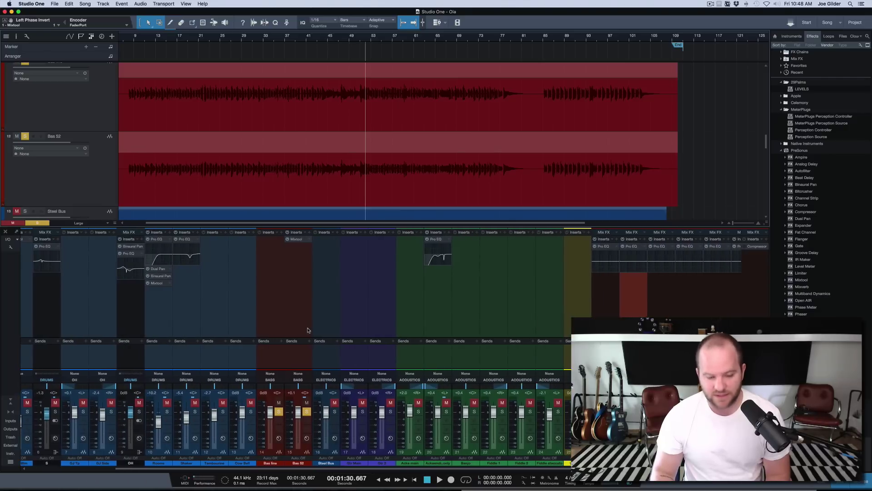
pyautogui.click(295, 367)
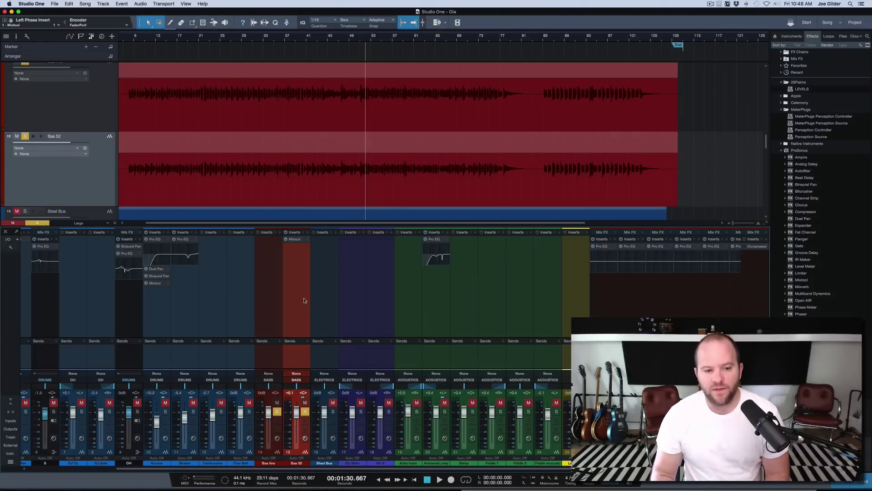
pyautogui.click(286, 239)
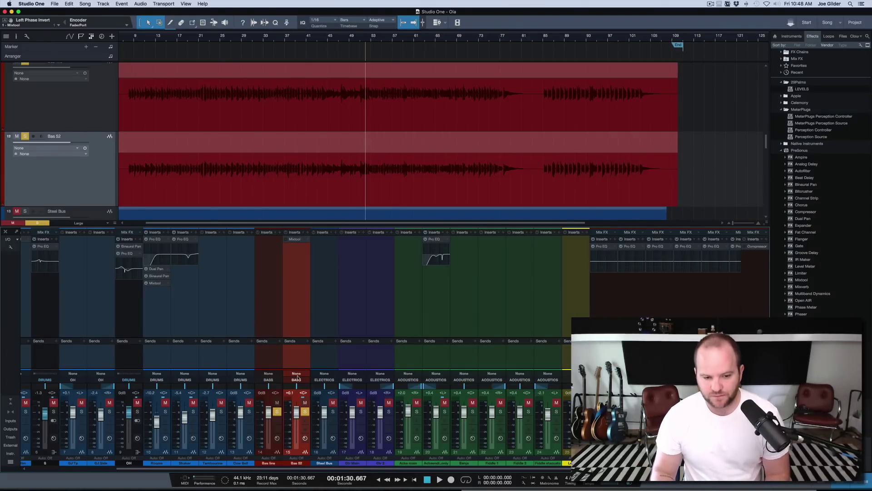
pyautogui.press('space')
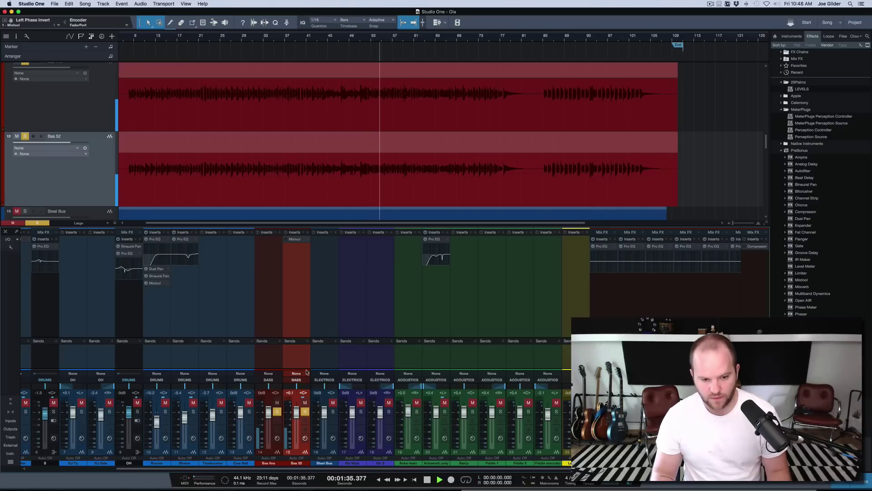
pyautogui.press('space')
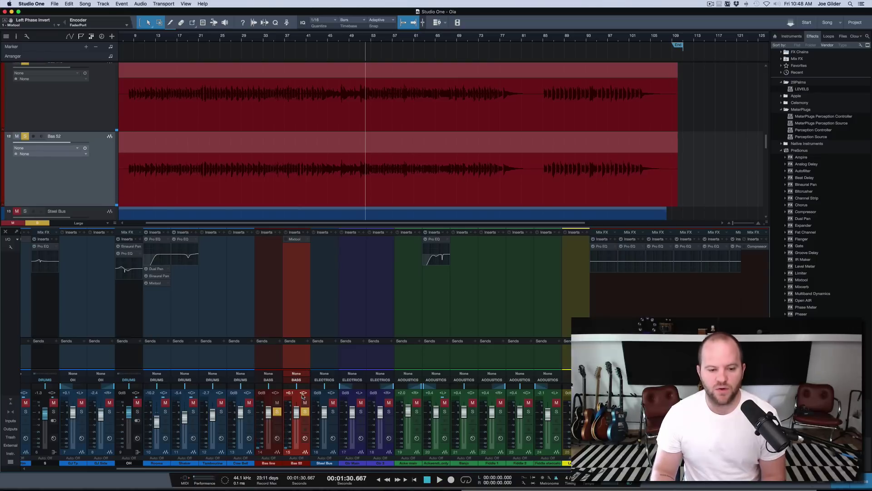
# Step: Solo and play the Bas line channel by itself, followed by the Bas 52 channel by itself
pyautogui.click(279, 411)
pyautogui.click(277, 412)
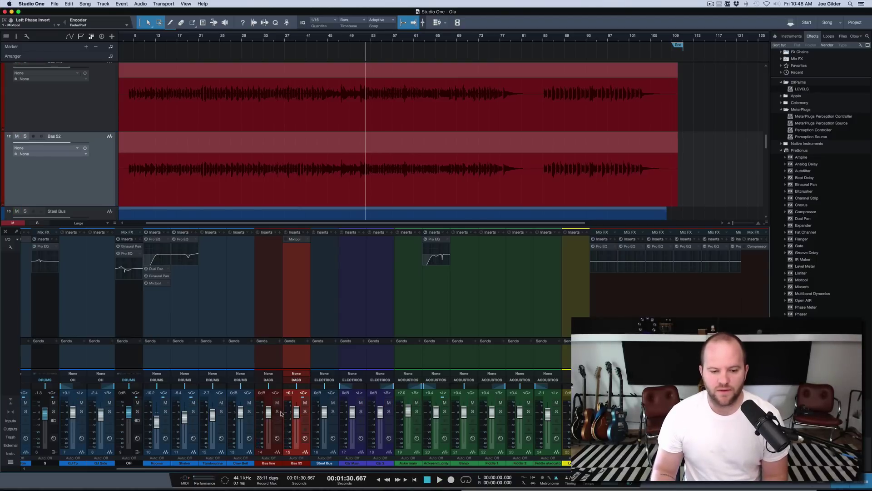
pyautogui.press('space')
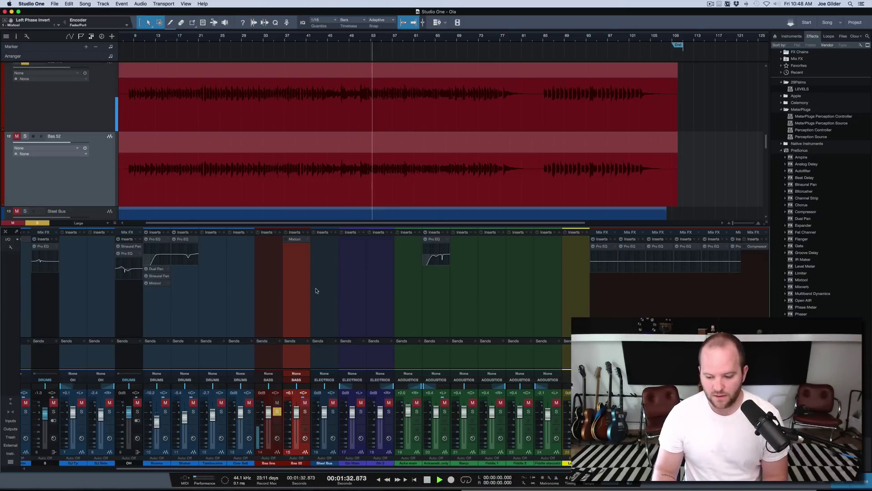
pyautogui.press('space')
pyautogui.click(304, 412)
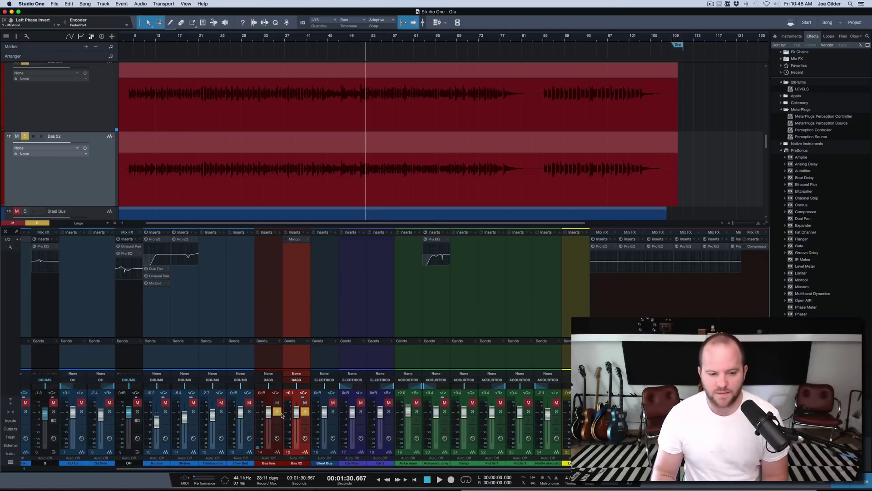
pyautogui.click(277, 412)
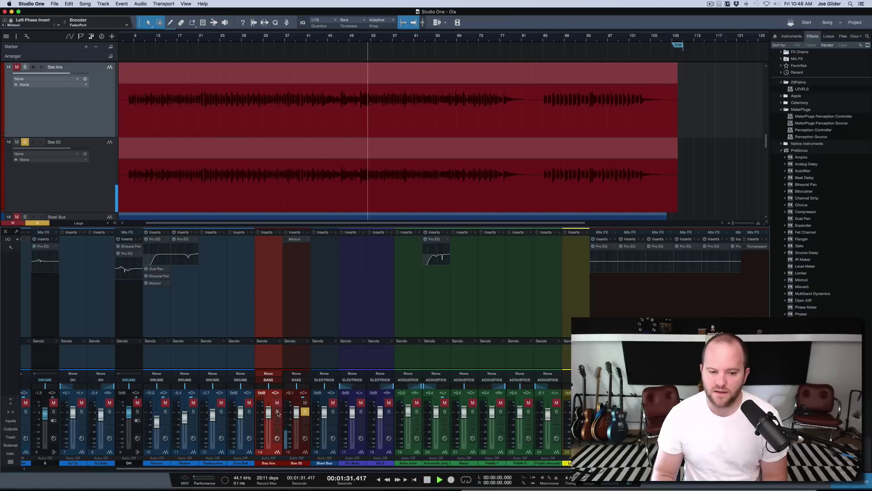
pyautogui.press('space')
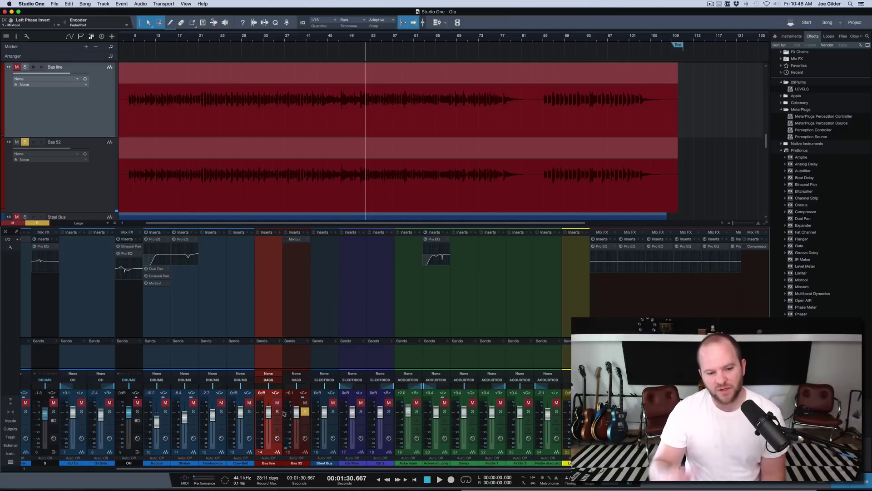
# Step: Solo Bas line alongside Bas 52 again and play the two channels together
pyautogui.click(277, 412)
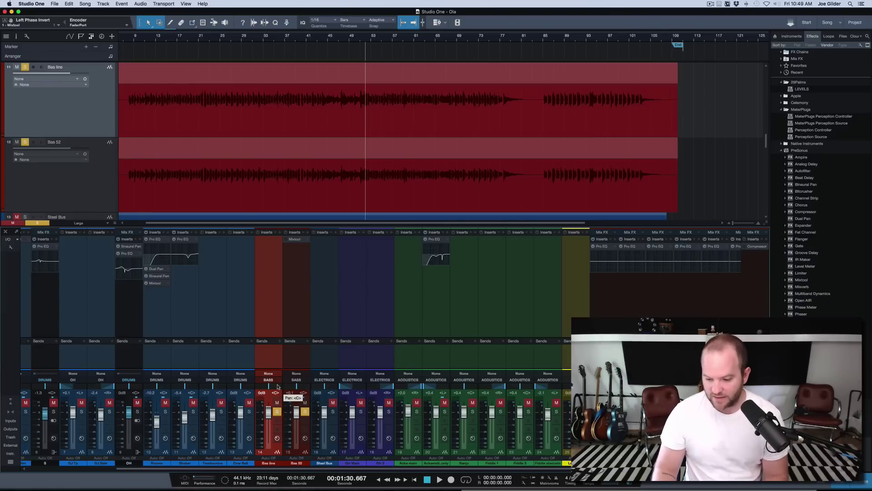
pyautogui.press('space')
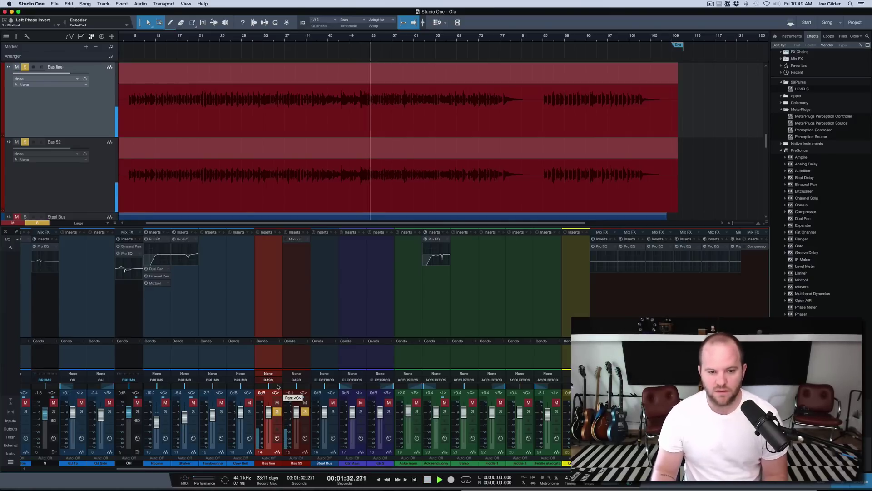
pyautogui.press('space')
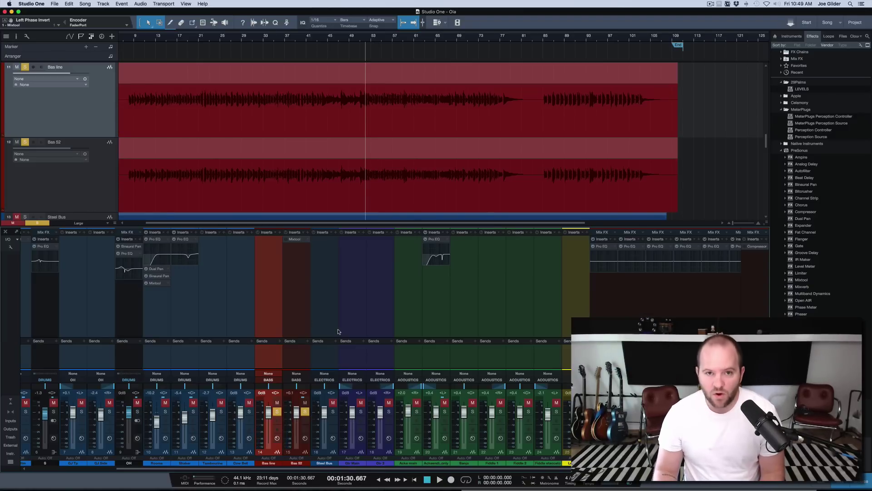
# Step: Open the Pro EQ on the BASS bus and play the bass to examine its frequency spectrum
pyautogui.click(631, 247)
pyautogui.press('space')
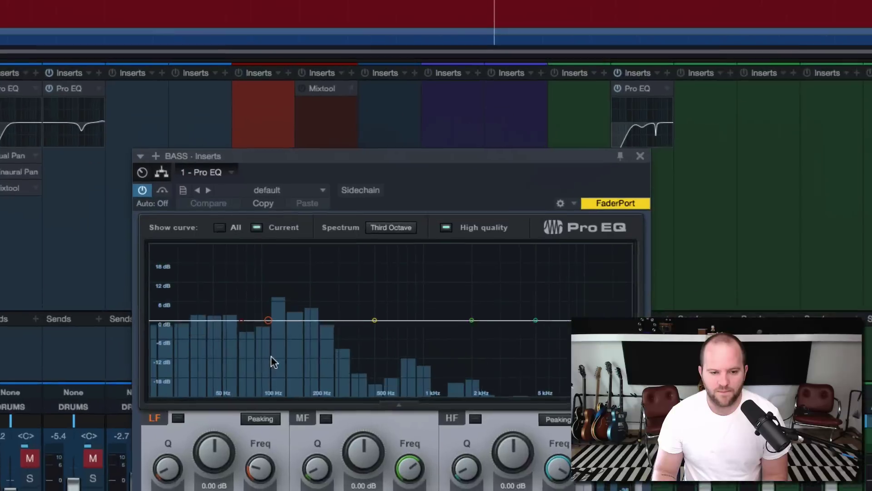
pyautogui.press('space')
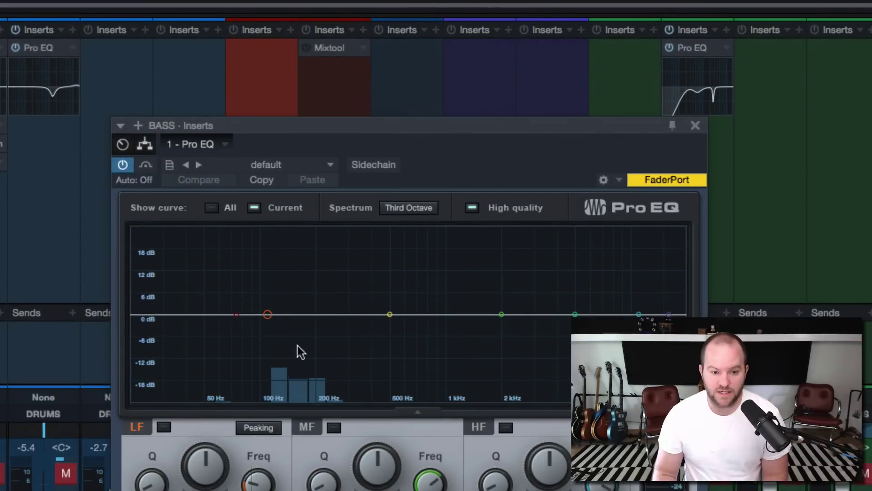
pyautogui.press('space')
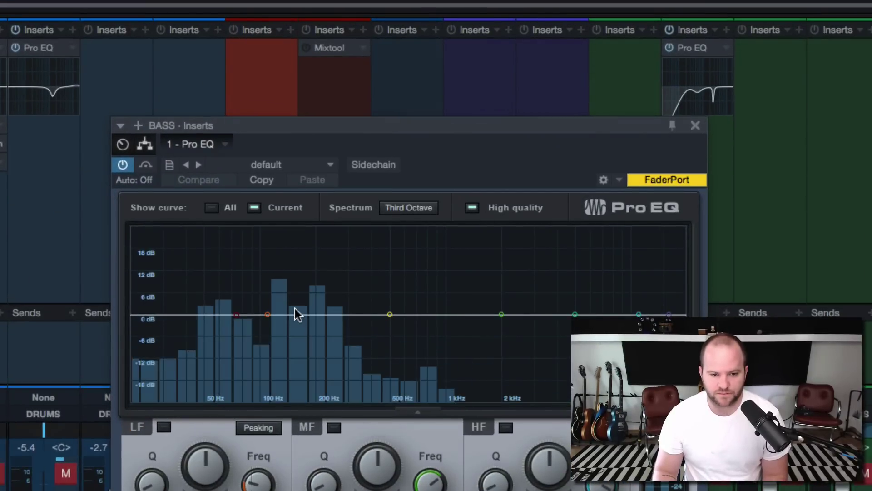
pyautogui.press('space')
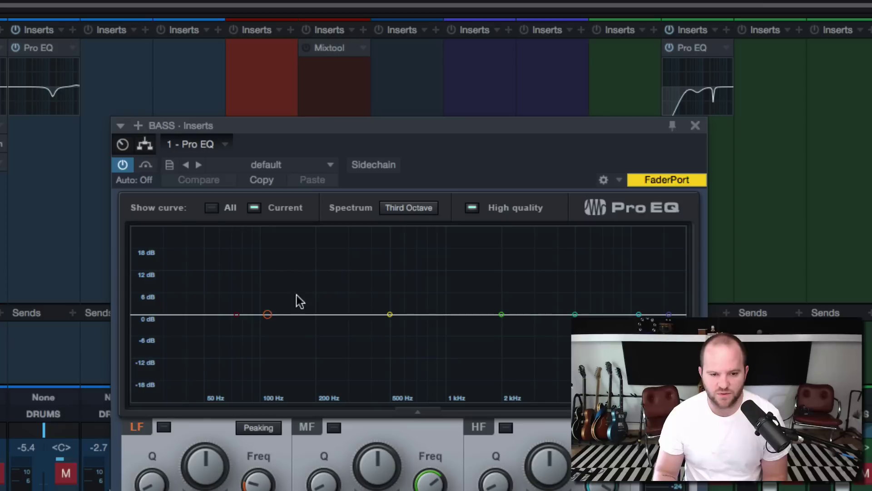
pyautogui.press('space')
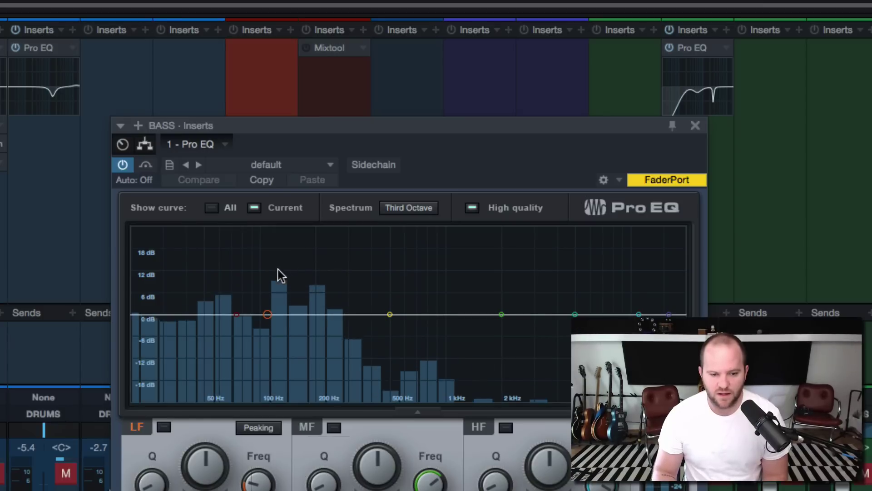
# Step: Try a boost and a narrow cut of about 13 dB near 180 Hz with the yellow Pro EQ band, then disable the band and close the EQ
pyautogui.moveTo(389, 314); pyautogui.dragTo(309, 285)
pyautogui.doubleClick(308, 283)
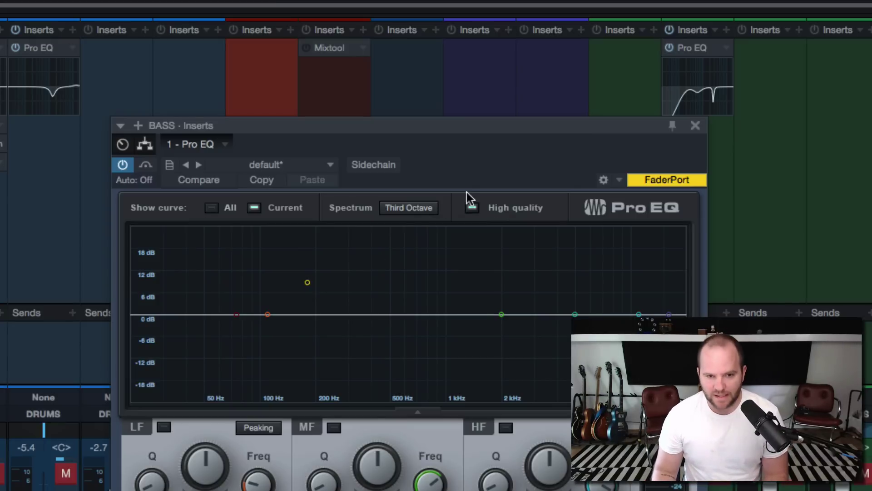
pyautogui.click(306, 284)
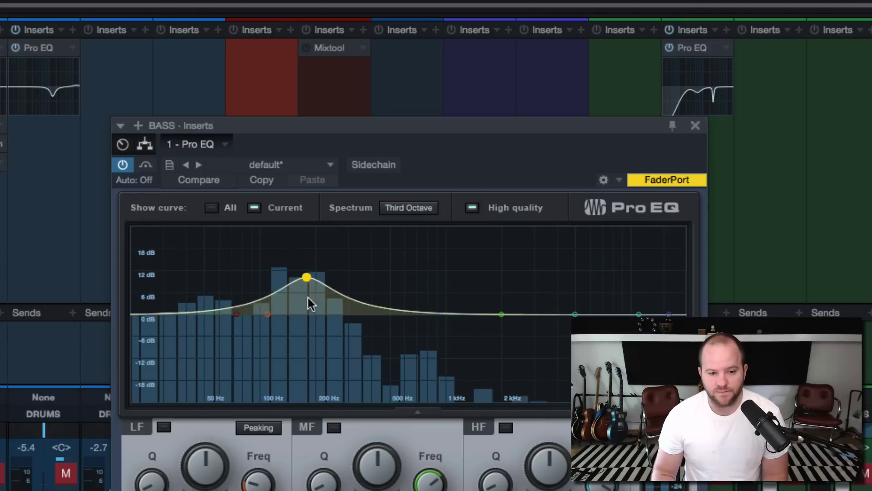
pyautogui.moveTo(308, 298); pyautogui.dragTo(306, 362)
pyautogui.press('space')
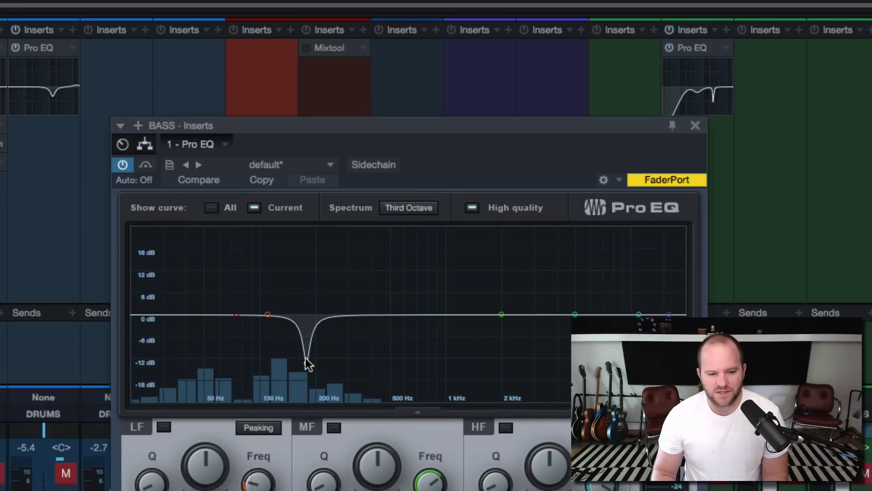
pyautogui.doubleClick(306, 360)
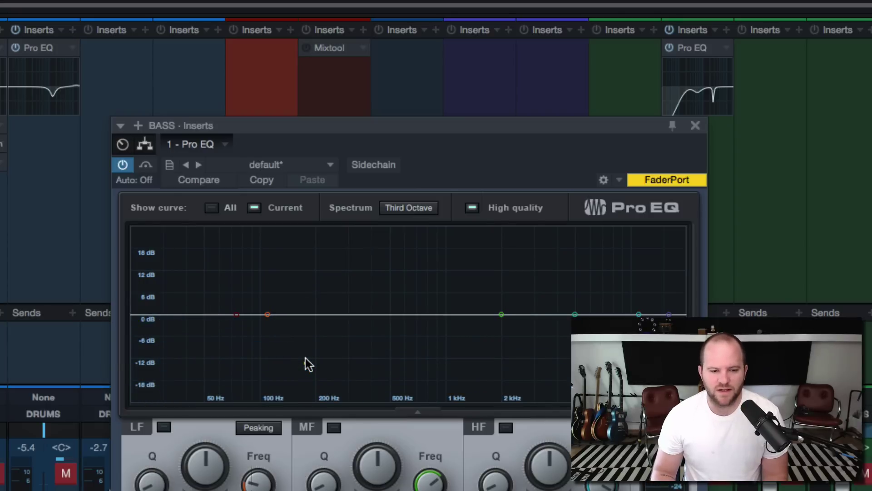
pyautogui.click(695, 125)
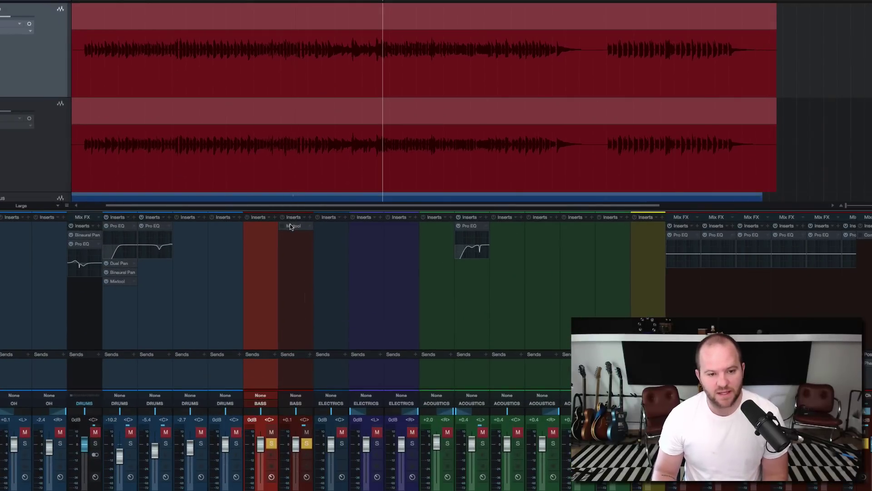
# Step: Re-enable the Mixtool on Bas 52, toggle Invert Phase off and back on, and close the plug-in window
pyautogui.click(290, 226)
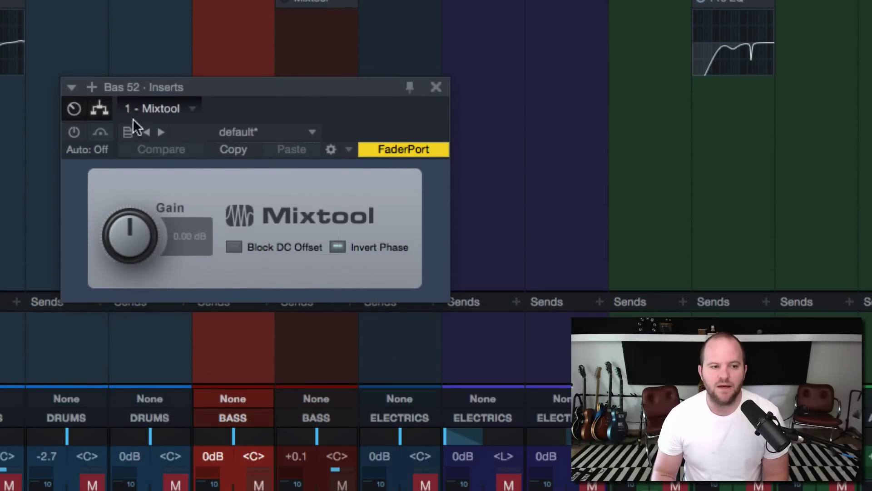
pyautogui.click(74, 131)
pyautogui.click(340, 247)
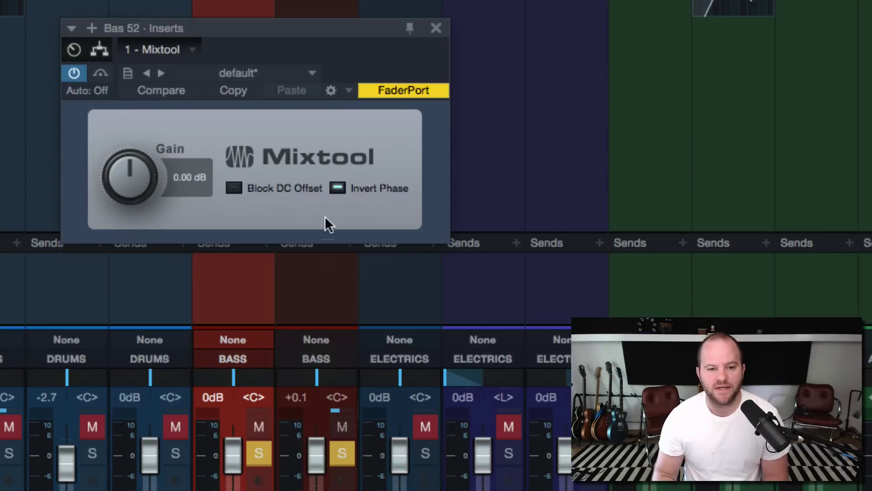
pyautogui.click(337, 187)
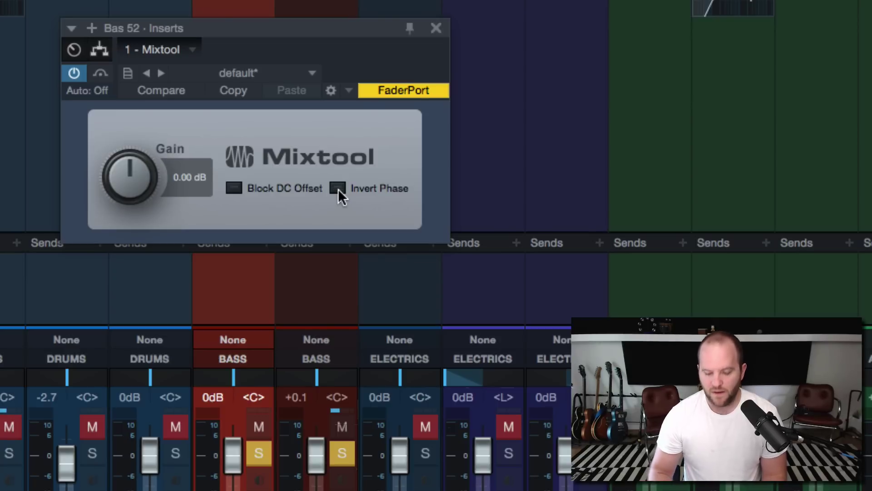
pyautogui.click(338, 189)
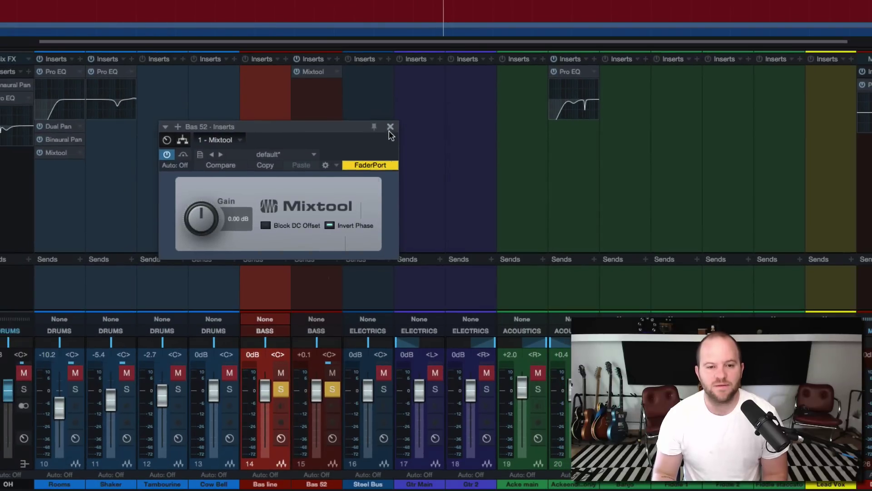
pyautogui.click(391, 128)
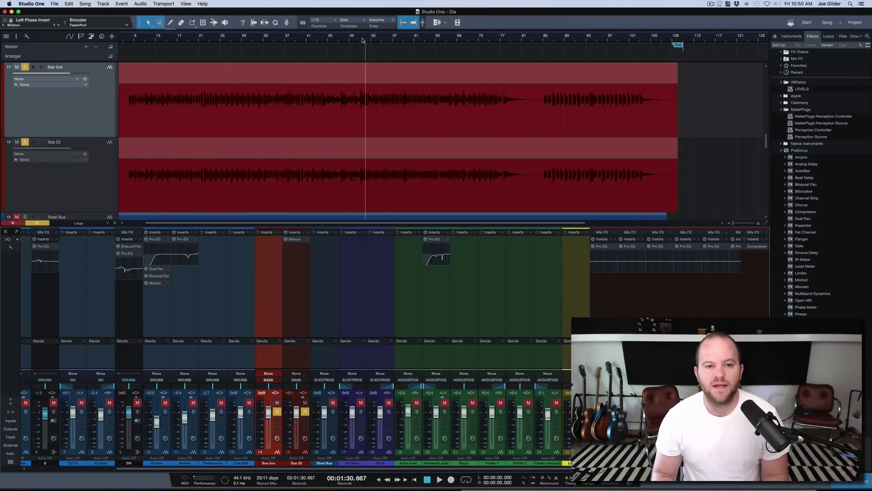
# Step: Examine the Bas line and Bas 52 waveforms up close at several note onsets to compare their timing and polarity
pyautogui.moveTo(362, 40); pyautogui.dragTo(362, 78)
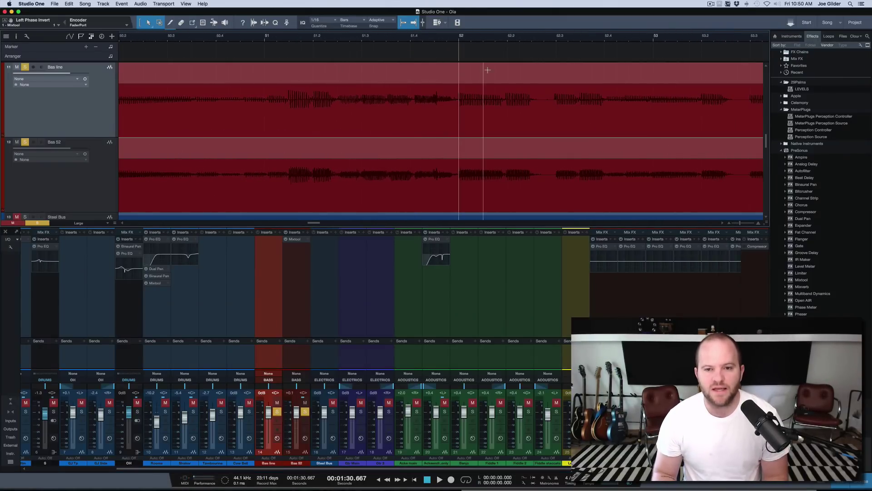
pyautogui.moveTo(566, 40); pyautogui.dragTo(402, 191)
pyautogui.scroll(-3, 400, 188)
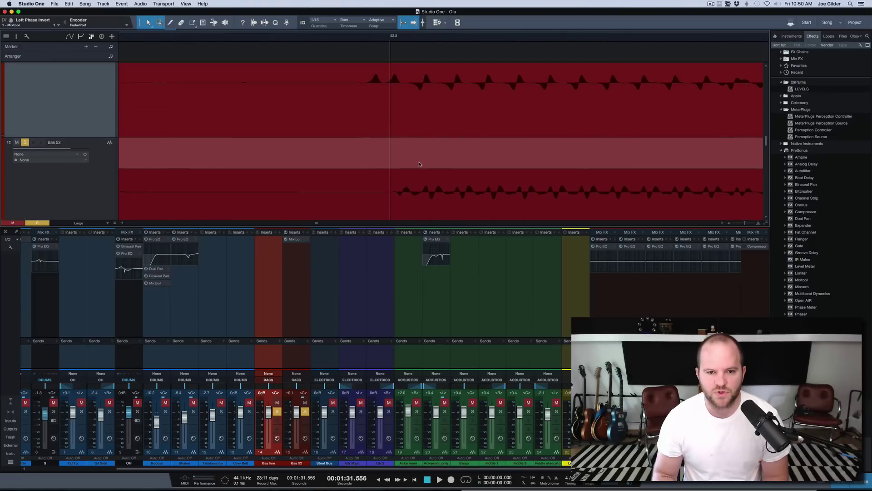
pyautogui.scroll(2, 406, 126)
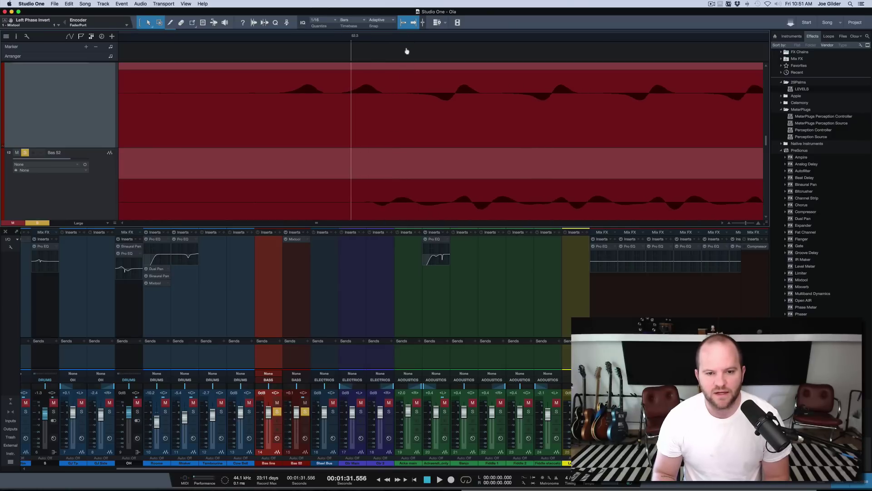
pyautogui.scroll(3, 484, 195)
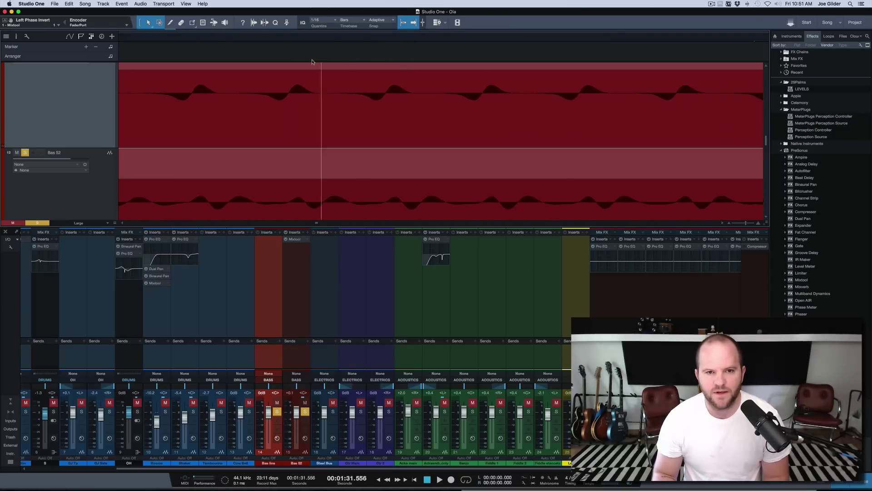
pyautogui.scroll(-3, 306, 38)
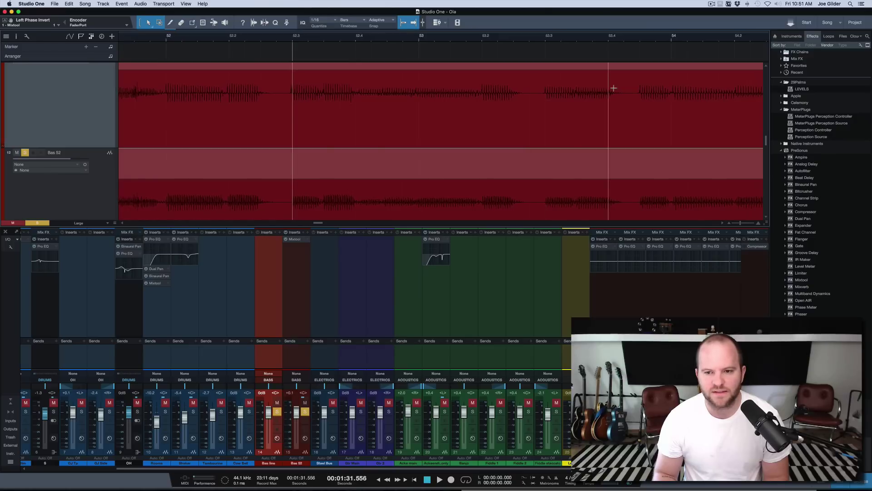
pyautogui.scroll(3, 640, 42)
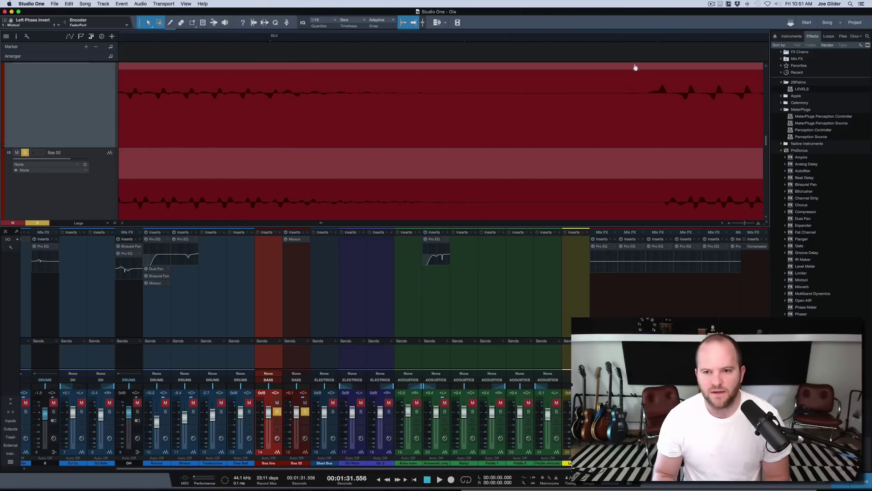
pyautogui.scroll(3, 576, 88)
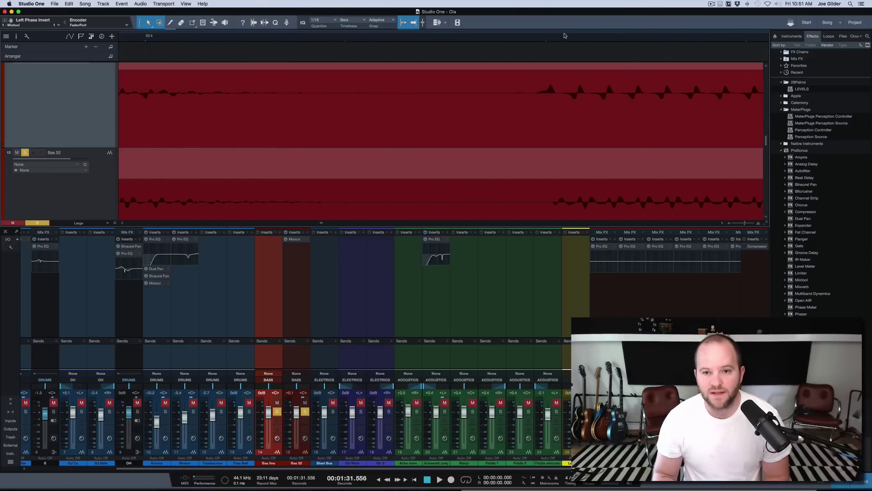
pyautogui.scroll(3, 563, 40)
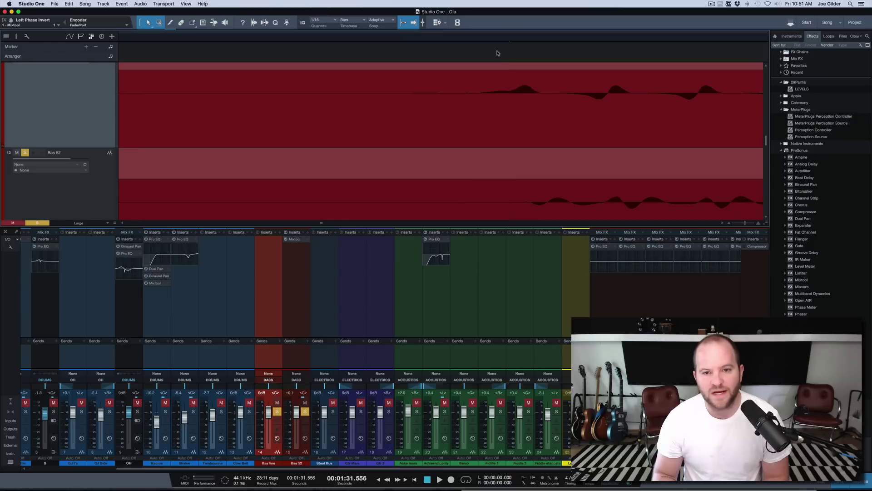
pyautogui.scroll(-4, 490, 39)
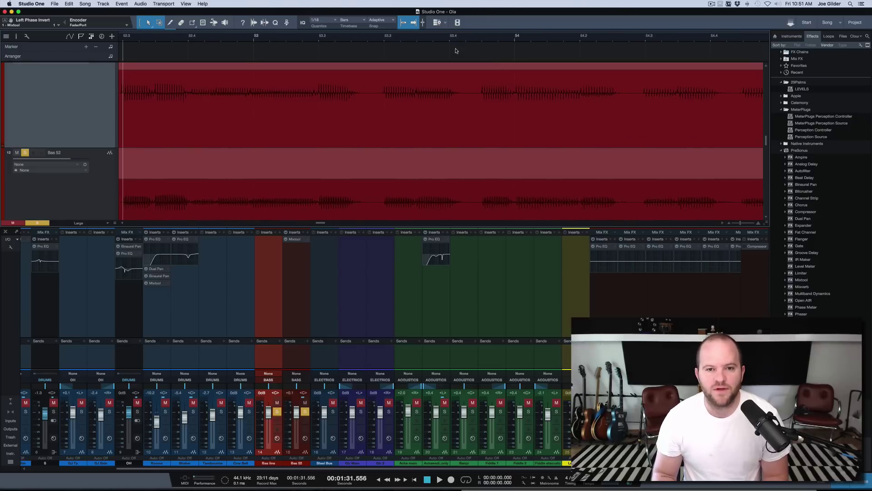
pyautogui.scroll(-4, 445, 36)
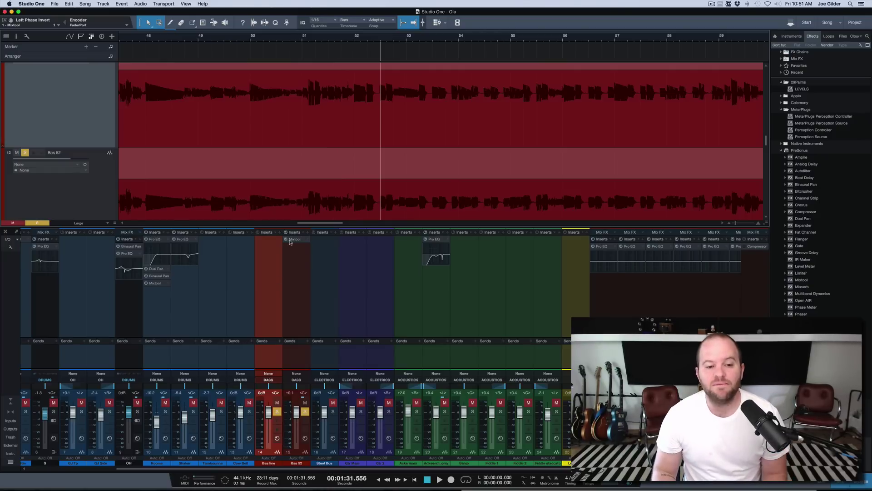
# Step: Open the Mixtool on Bas 52 and play both basses with Invert Phase off, and again with it on
pyautogui.click(295, 239)
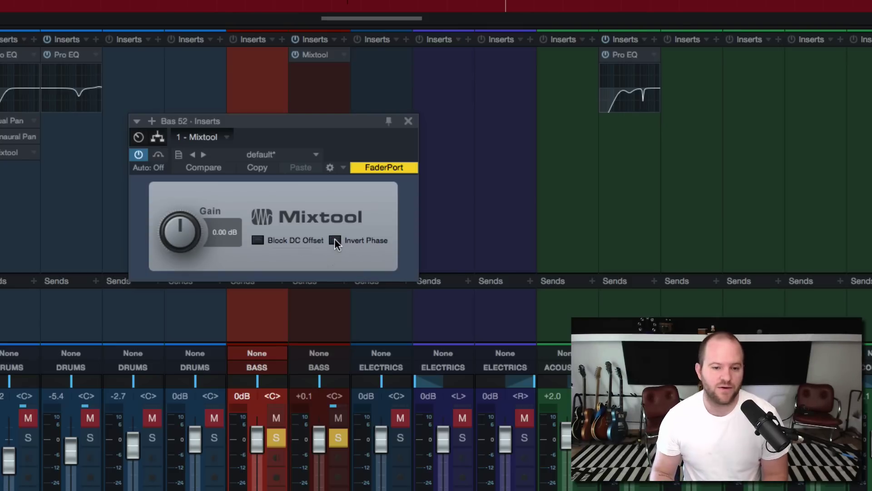
pyautogui.press('space')
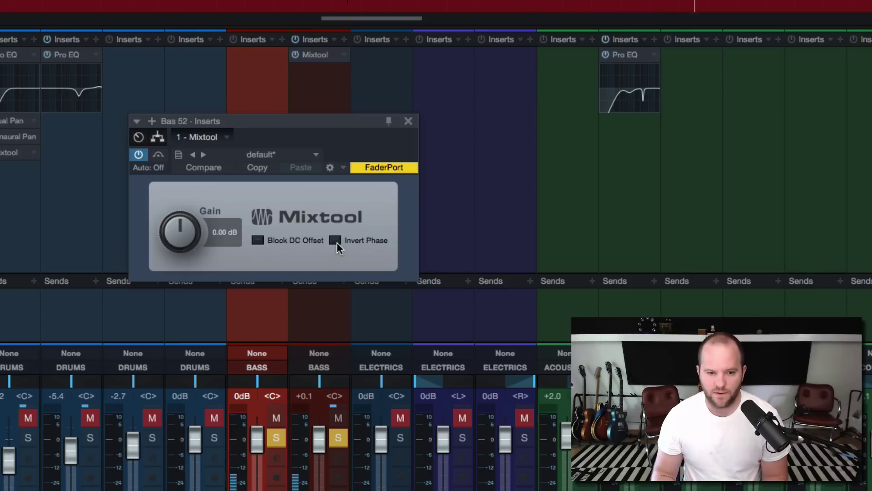
pyautogui.press('space')
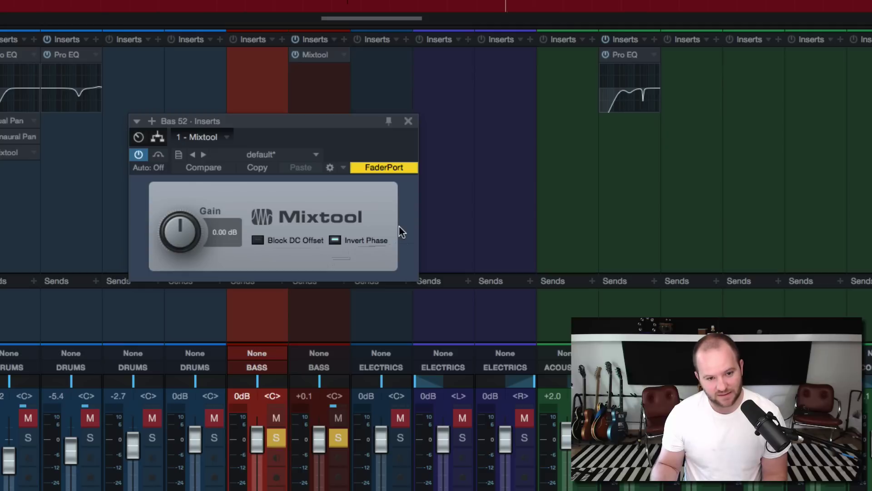
pyautogui.press('space')
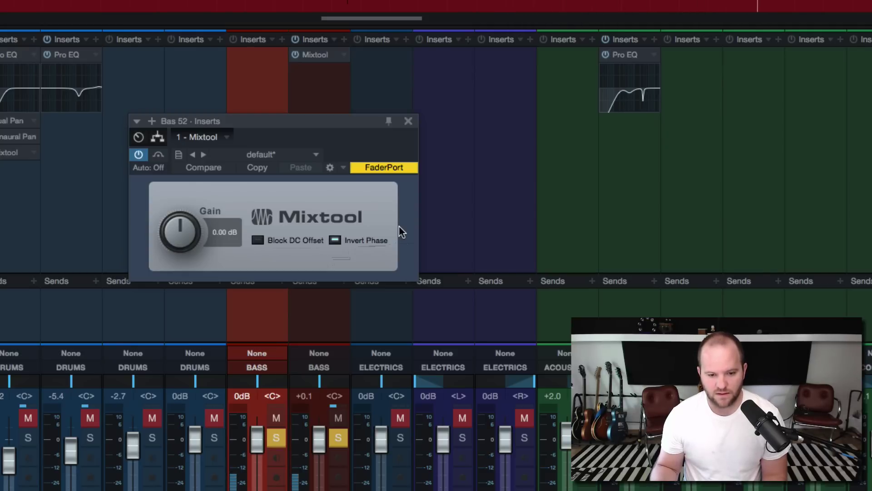
pyautogui.press('space')
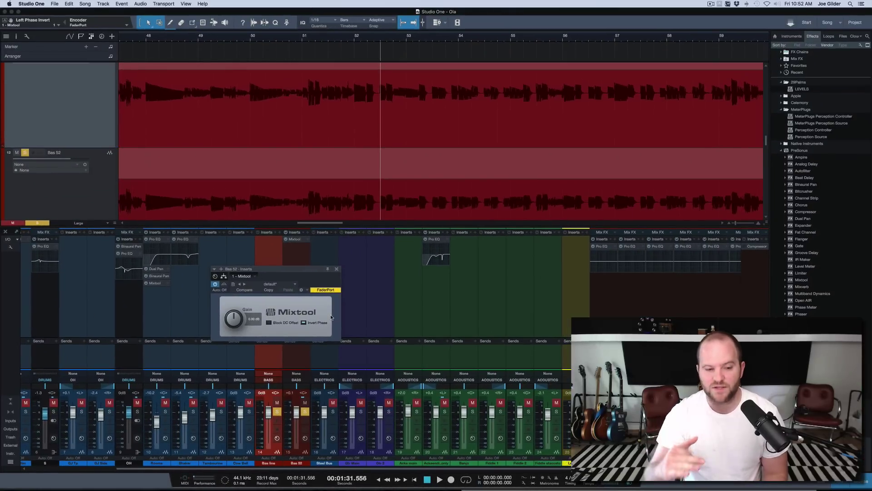
# Step: Shape the BASS bus in Pro EQ with a narrow cut near 124 Hz and a low boost of about 4.8 dB, auditioning the result
pyautogui.click(631, 246)
pyautogui.moveTo(271, 341)
pyautogui.mouseDown()
pyautogui.moveTo(254, 336)
pyautogui.moveTo(278, 335)
pyautogui.moveTo(284, 322)
pyautogui.moveTo(277, 354)
pyautogui.mouseUp()
pyautogui.press('space')
pyautogui.press('space')
pyautogui.press('space')
pyautogui.press('space')
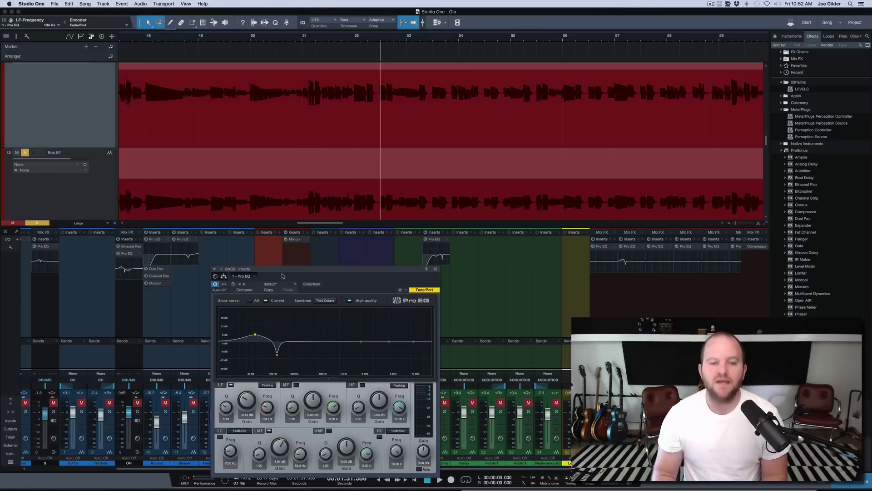
# Step: Close the EQ, play the drums soloed together with the bass, and save the song
pyautogui.click(436, 269)
pyautogui.click(612, 411)
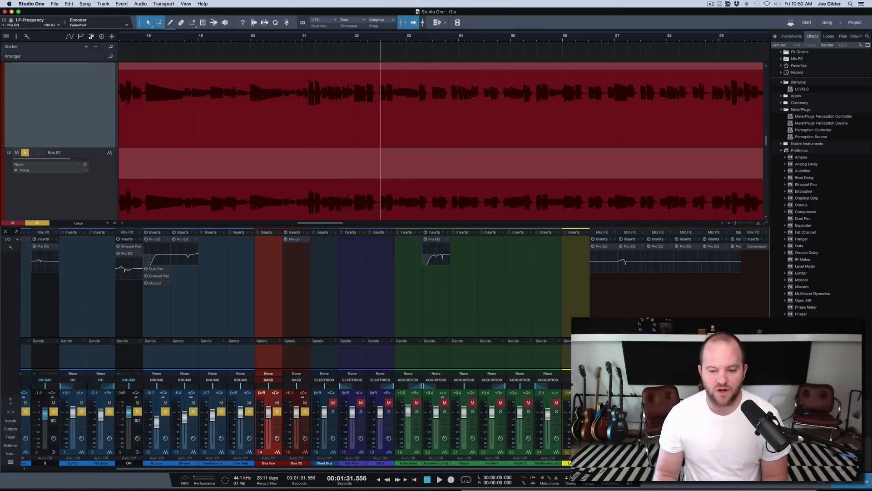
pyautogui.press('space')
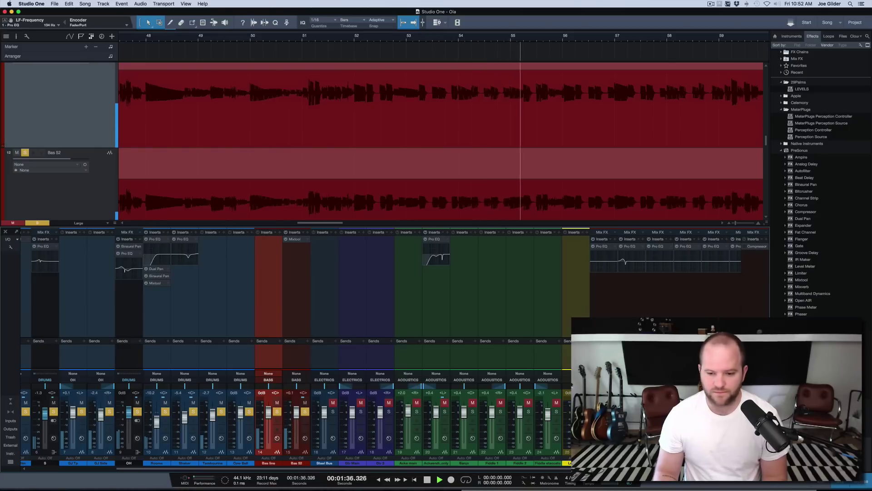
pyautogui.press('space')
pyautogui.press('super+s')
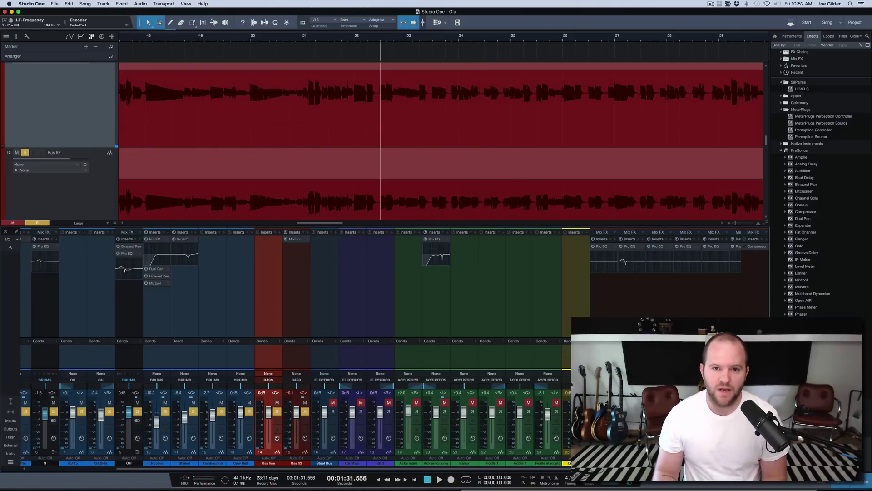